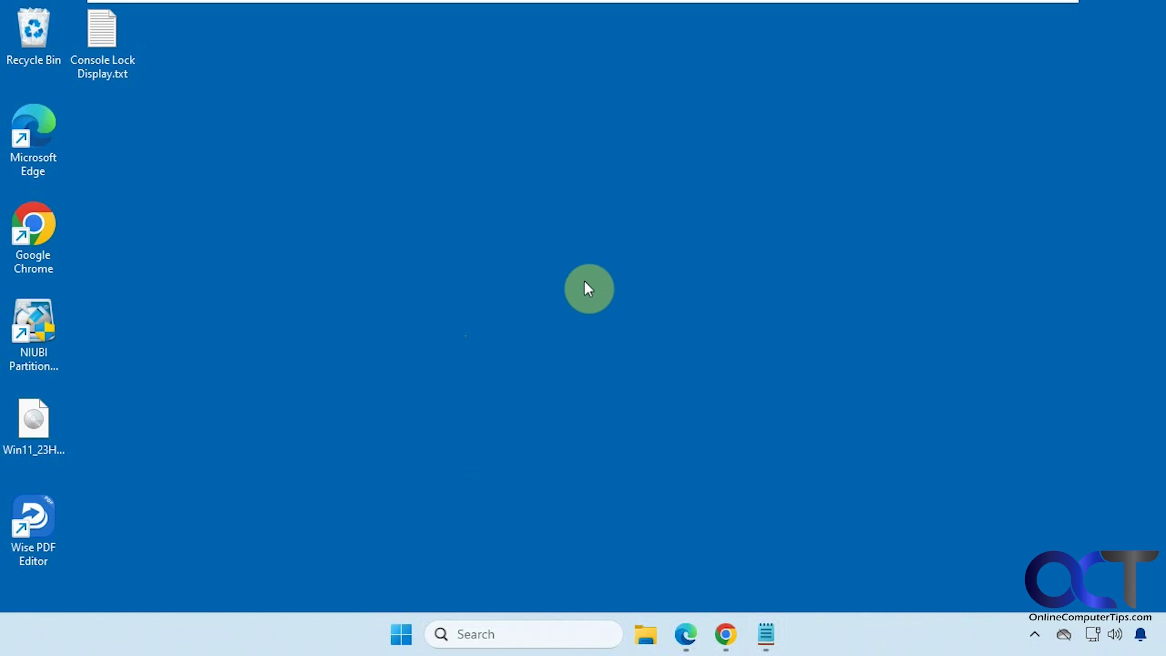
Step: Lock the computer from the Ctrl+Alt+Delete screen and sign back in
key("ctrl+alt+Delete")
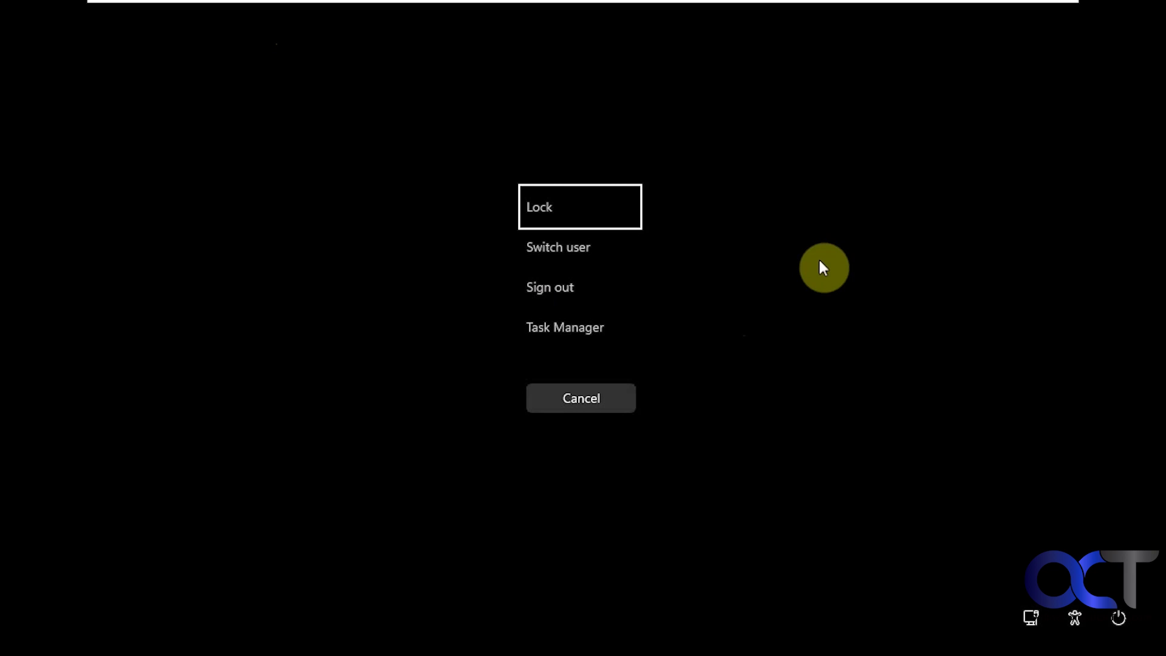
left_click(617, 226)
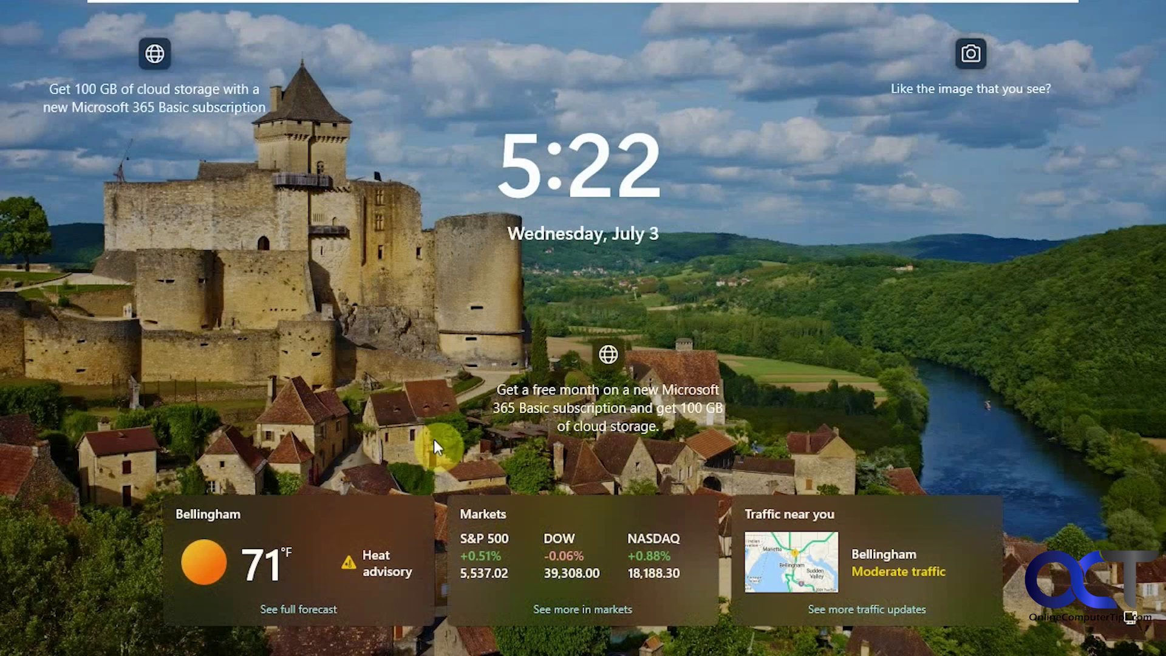
left_click(801, 304)
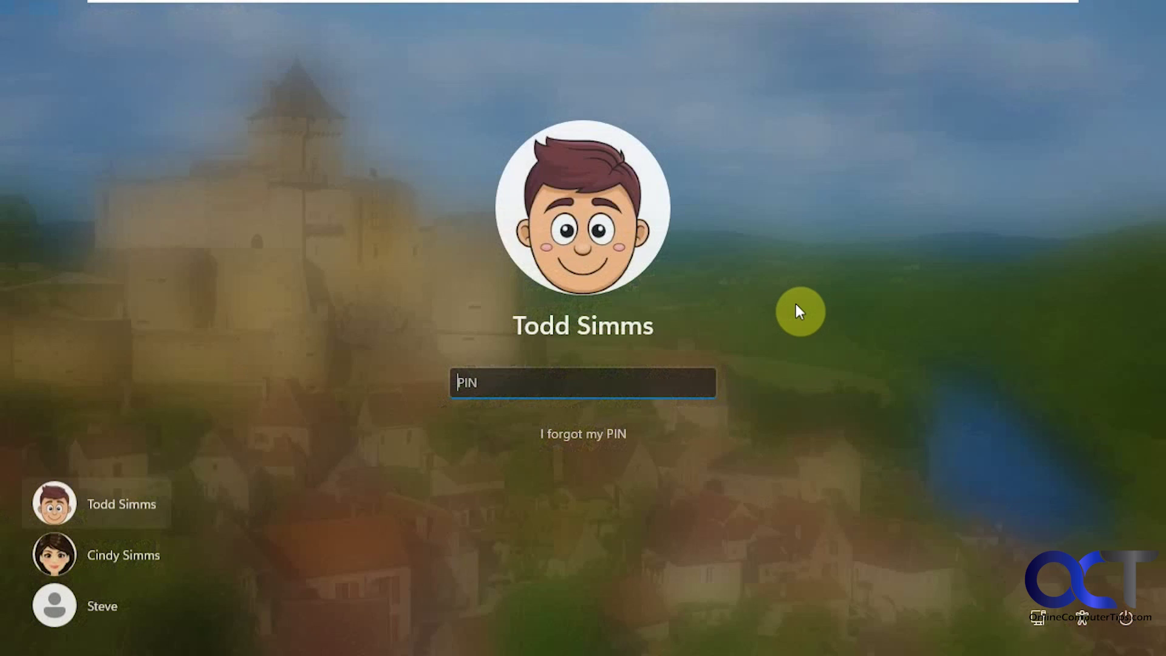
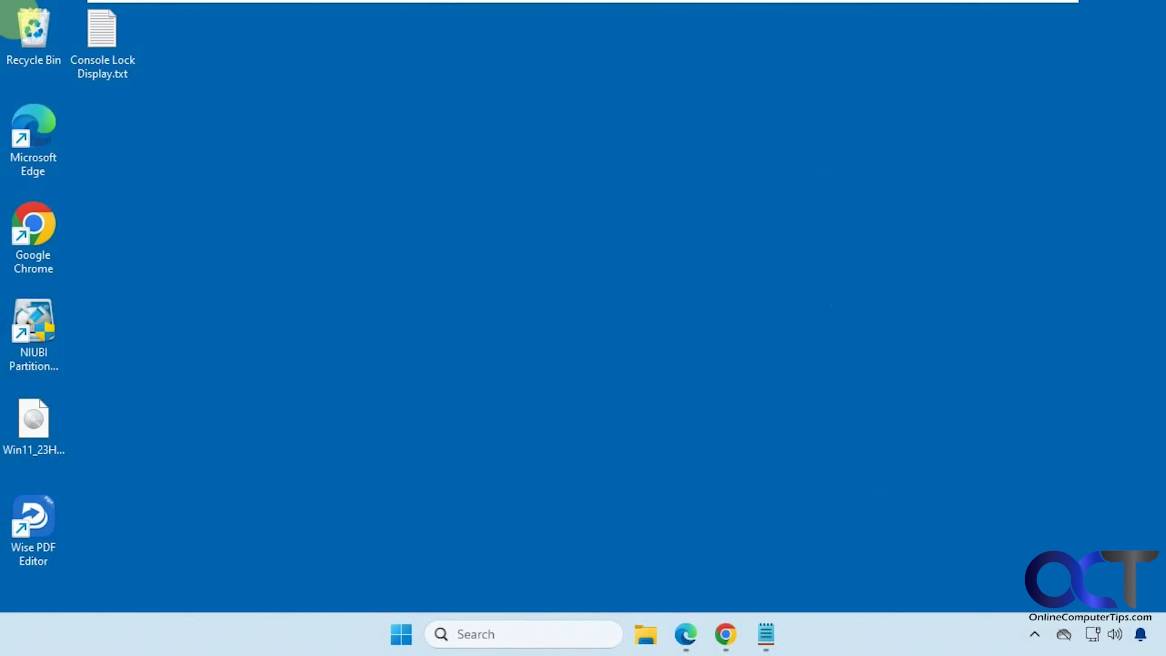
Step: Confirm the High performance plan's advanced Display group lists only the display-off timeout, changing nothing
left_click(473, 634)
type("po")
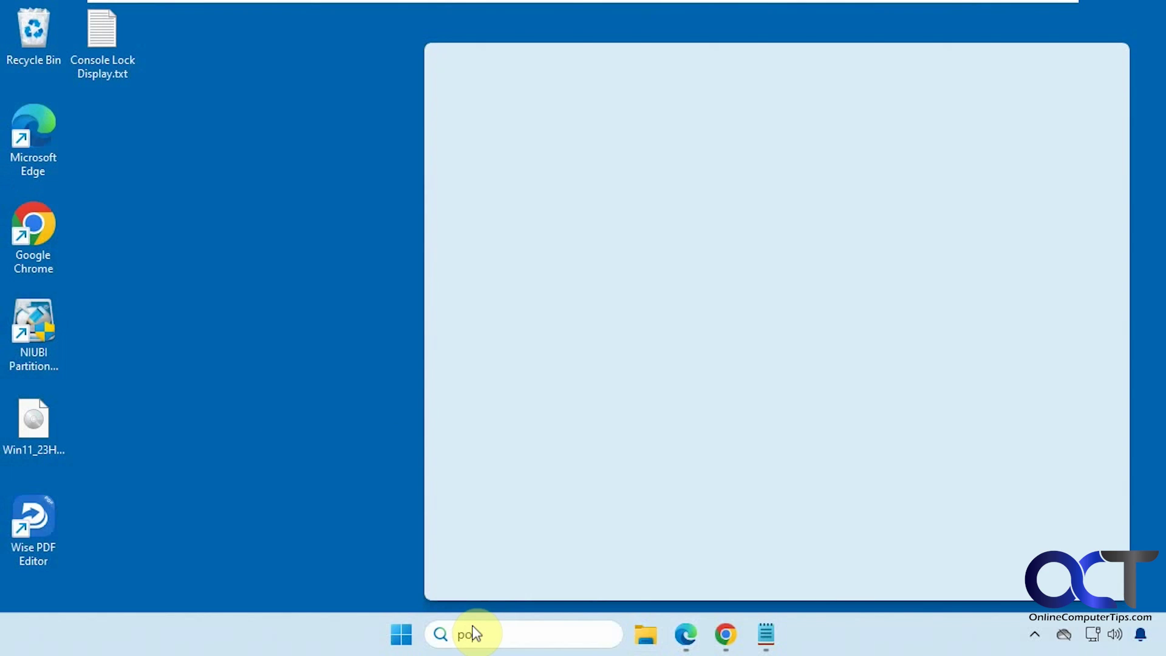
type("wer op")
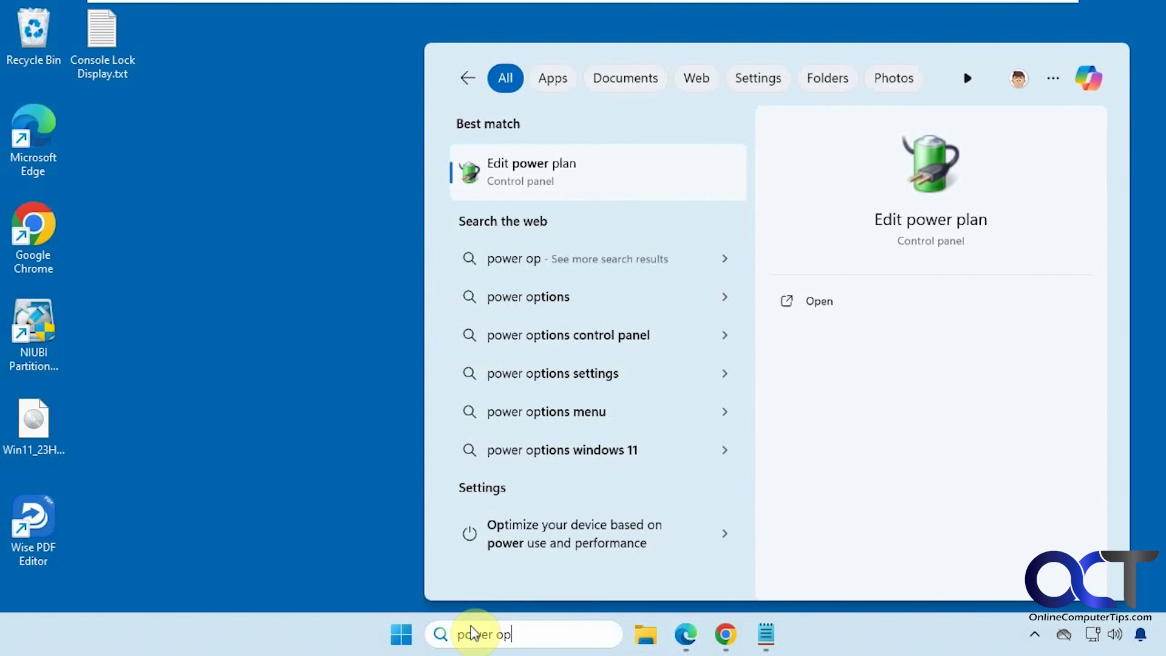
left_click(534, 176)
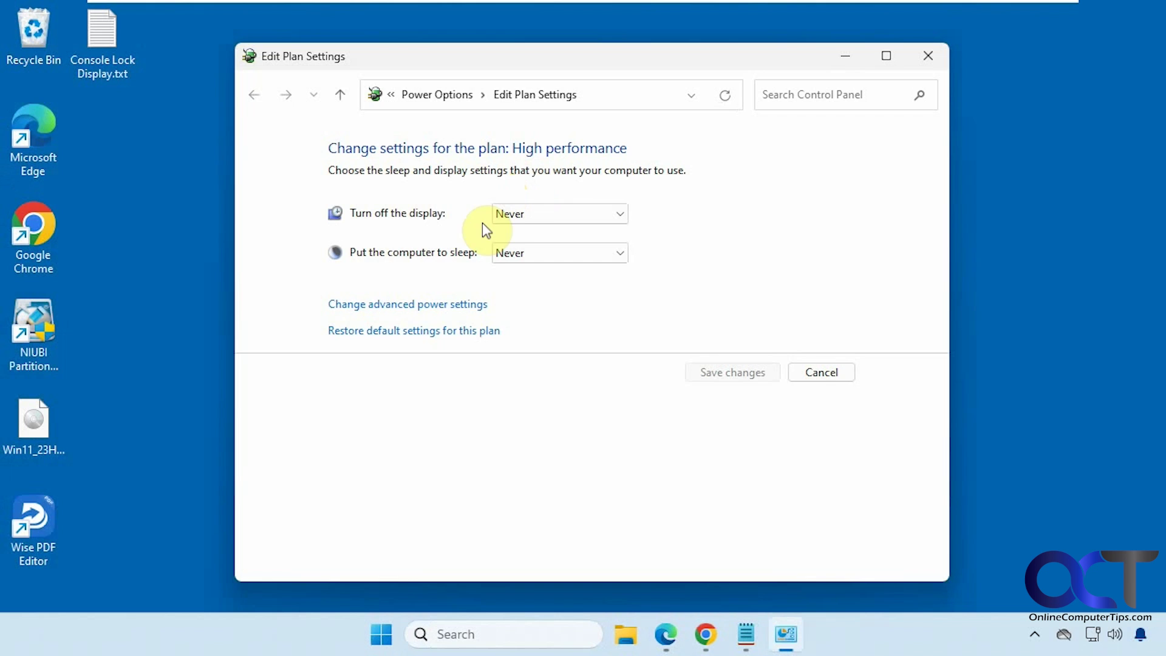
left_click(430, 312)
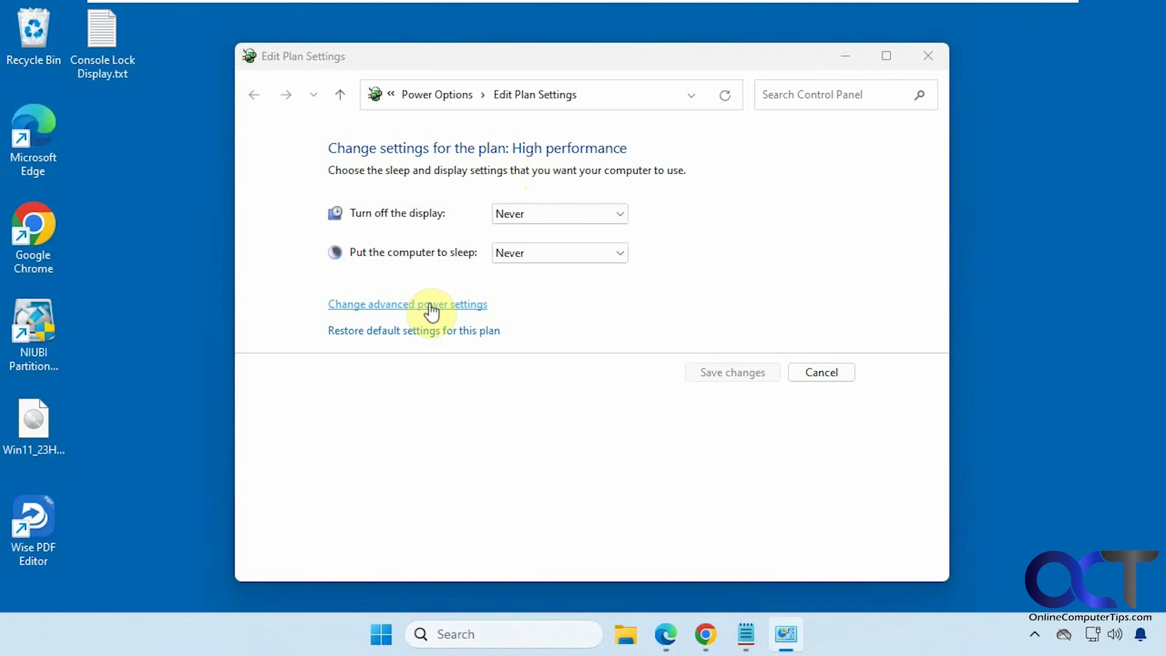
scroll(386, 304, "down", 1)
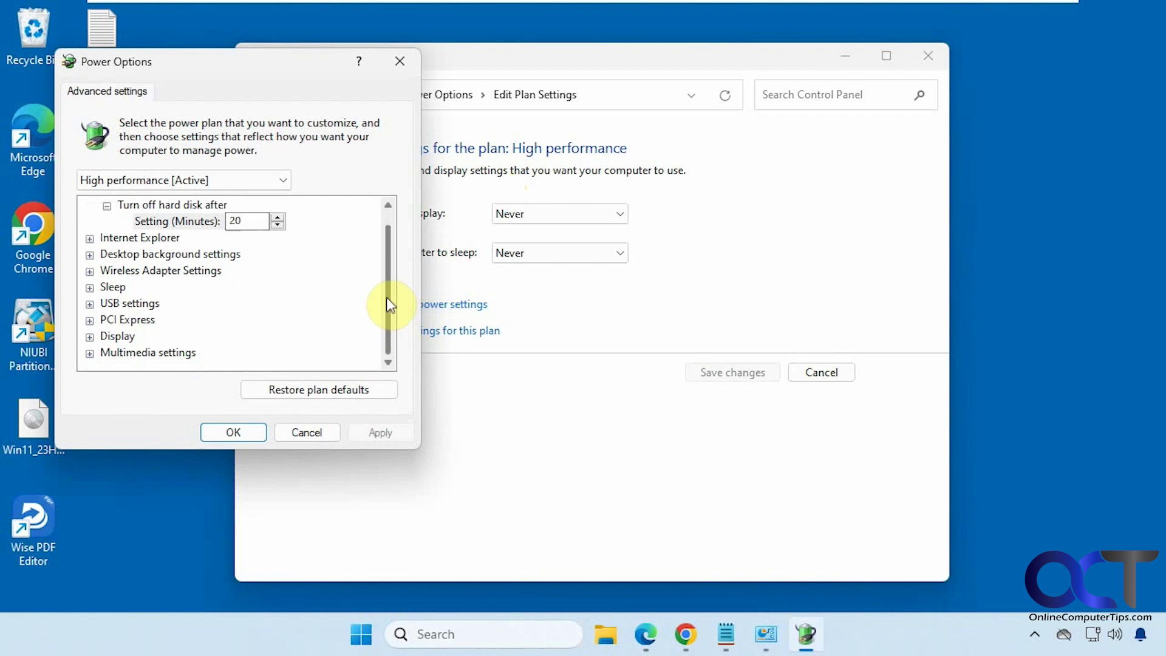
left_click(89, 337)
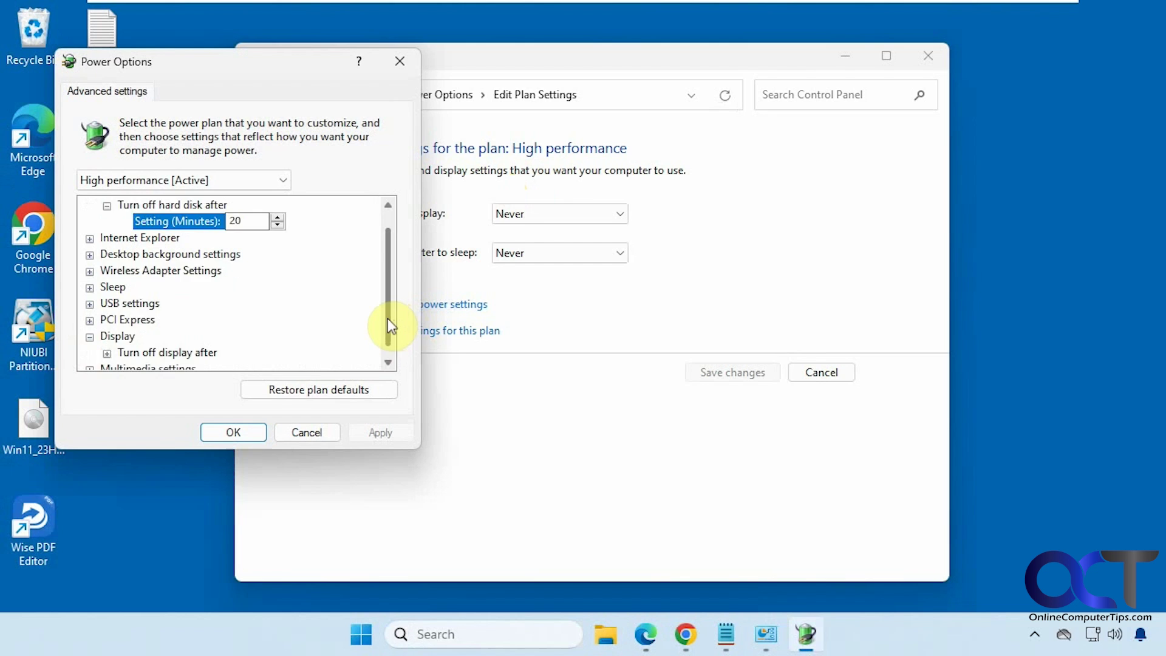
scroll(388, 318, "down", 1)
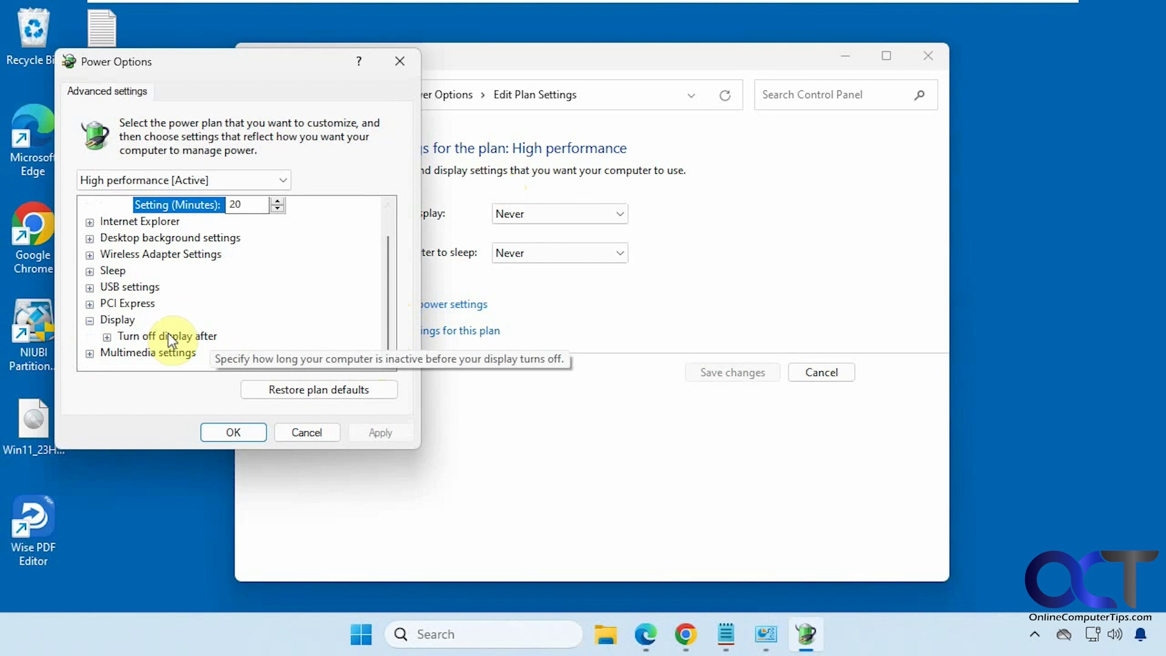
left_click(306, 432)
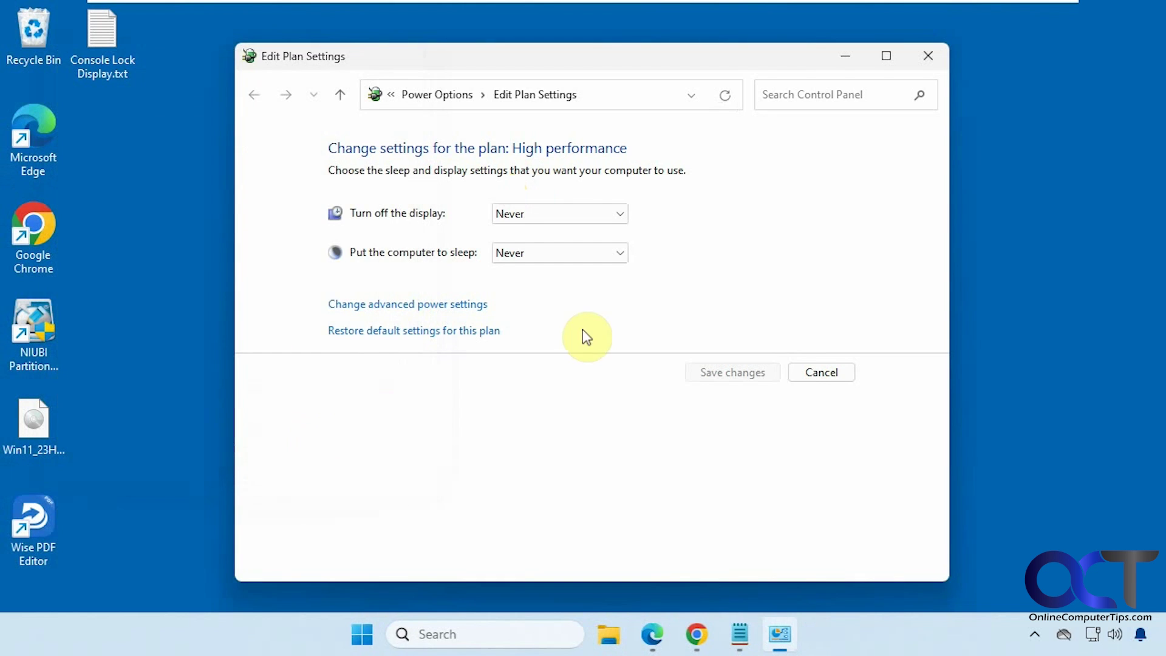
left_click(845, 57)
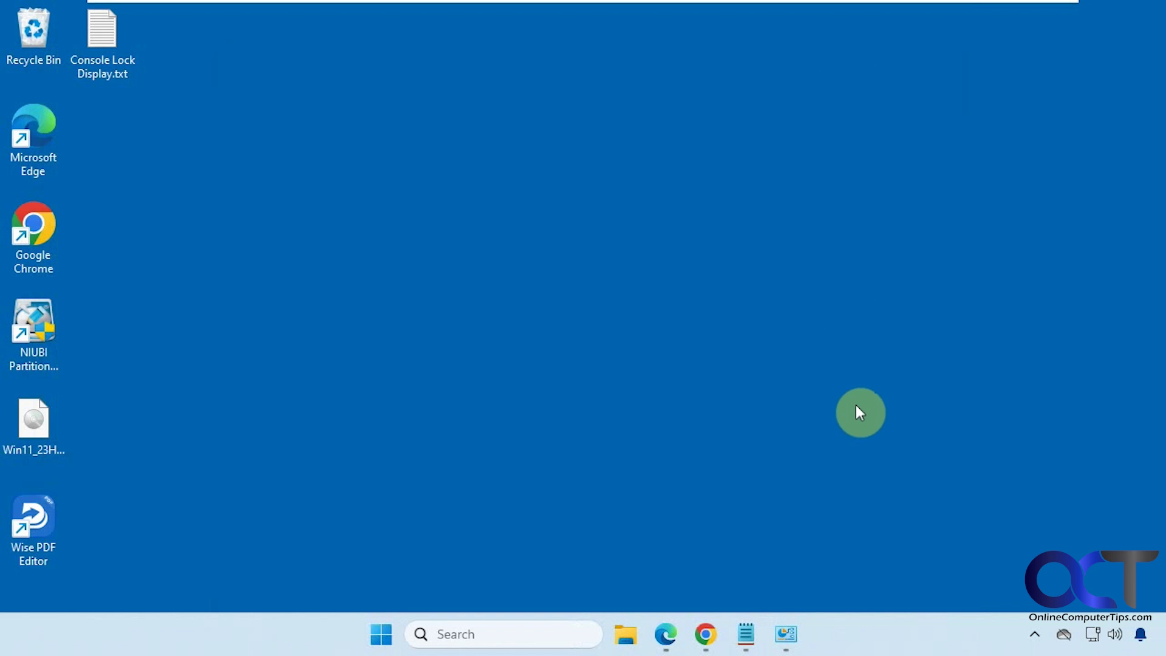
Step: Run the REG ADD command from Console Lock Display.txt in an administrator Command Prompt
left_click(751, 629)
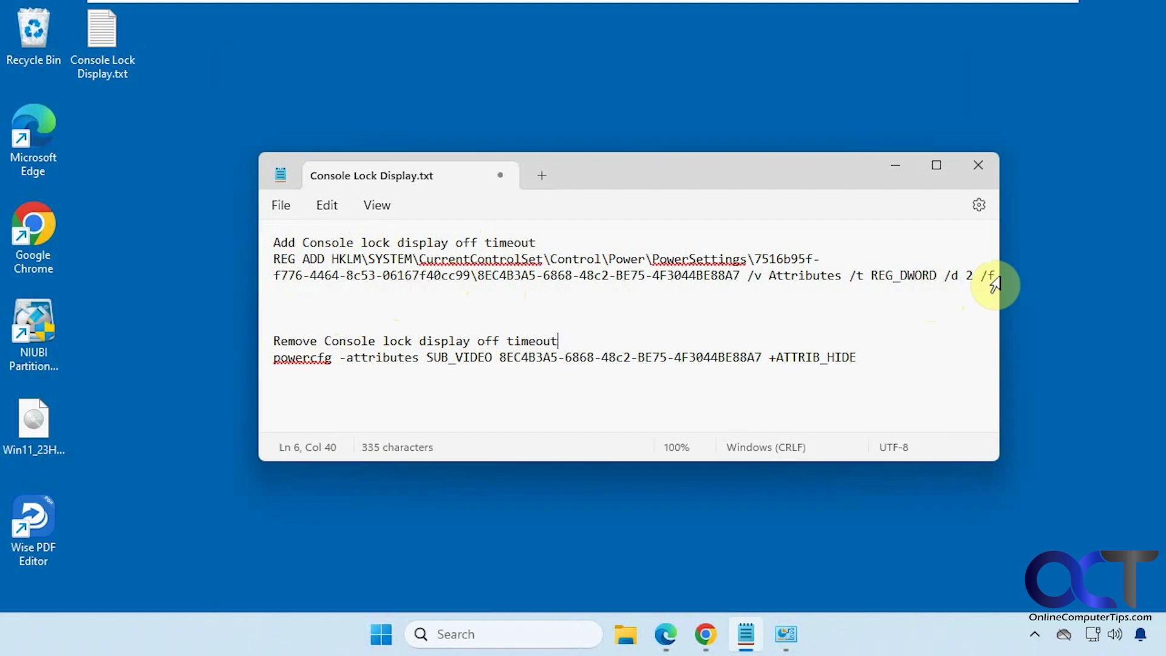
mouse_move(996, 276)
left_mouse_down()
mouse_move(655, 283)
mouse_move(281, 259)
left_mouse_up()
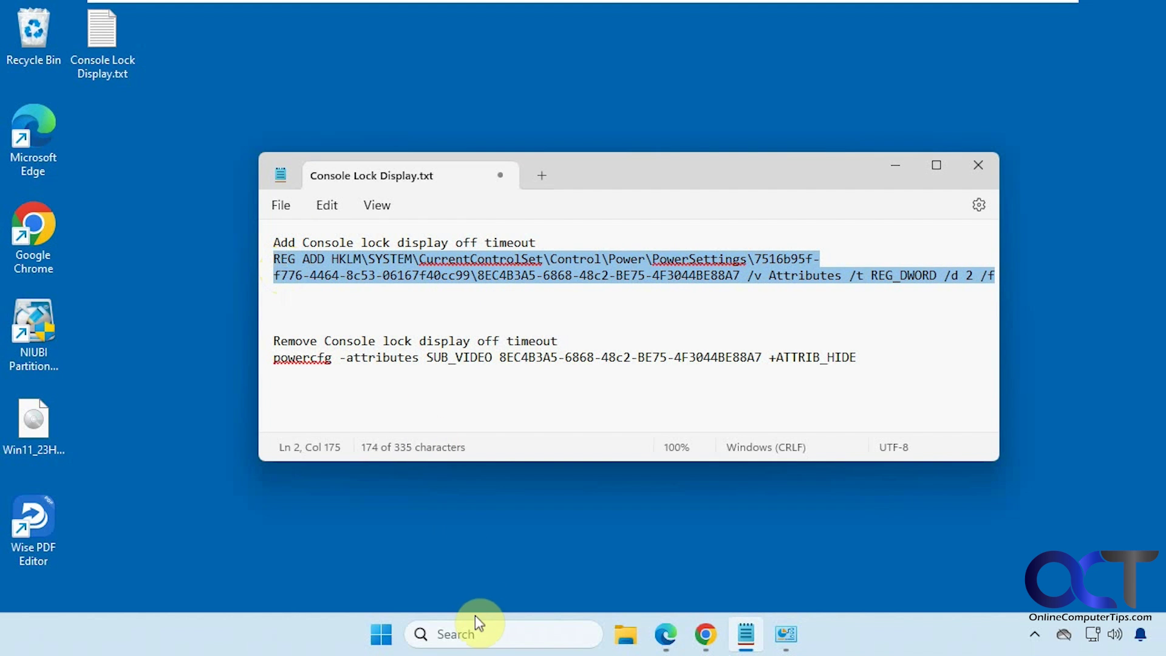
left_click(475, 636)
type("cmd")
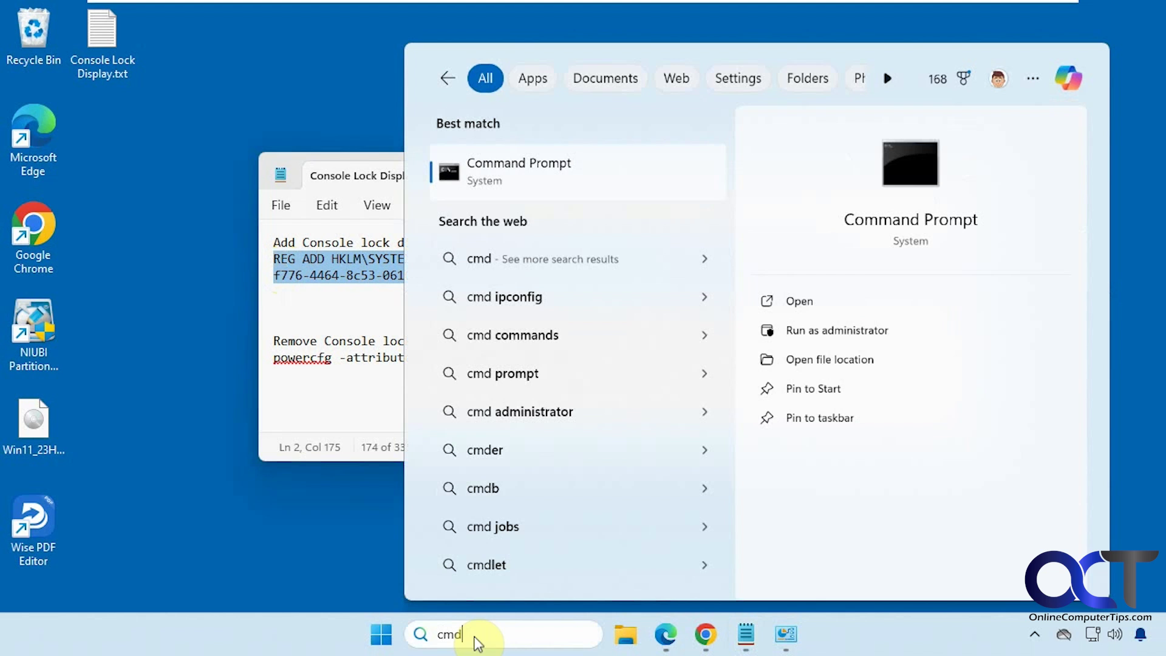
left_click(854, 333)
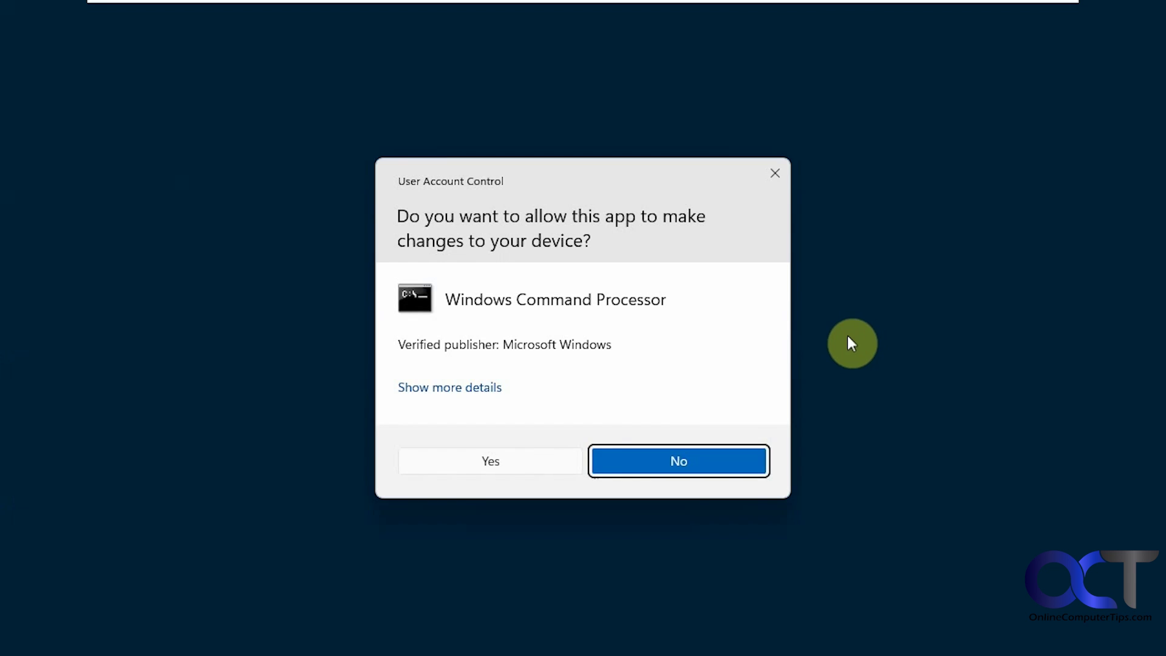
left_click(532, 461)
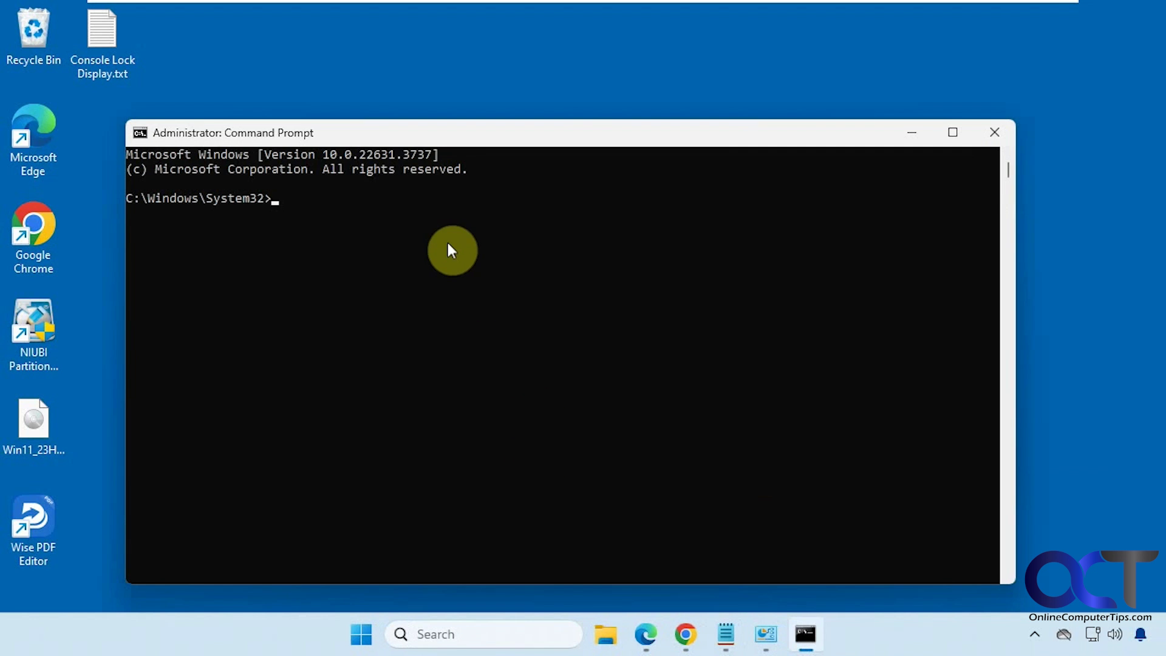
right_click(445, 235)
key("Return")
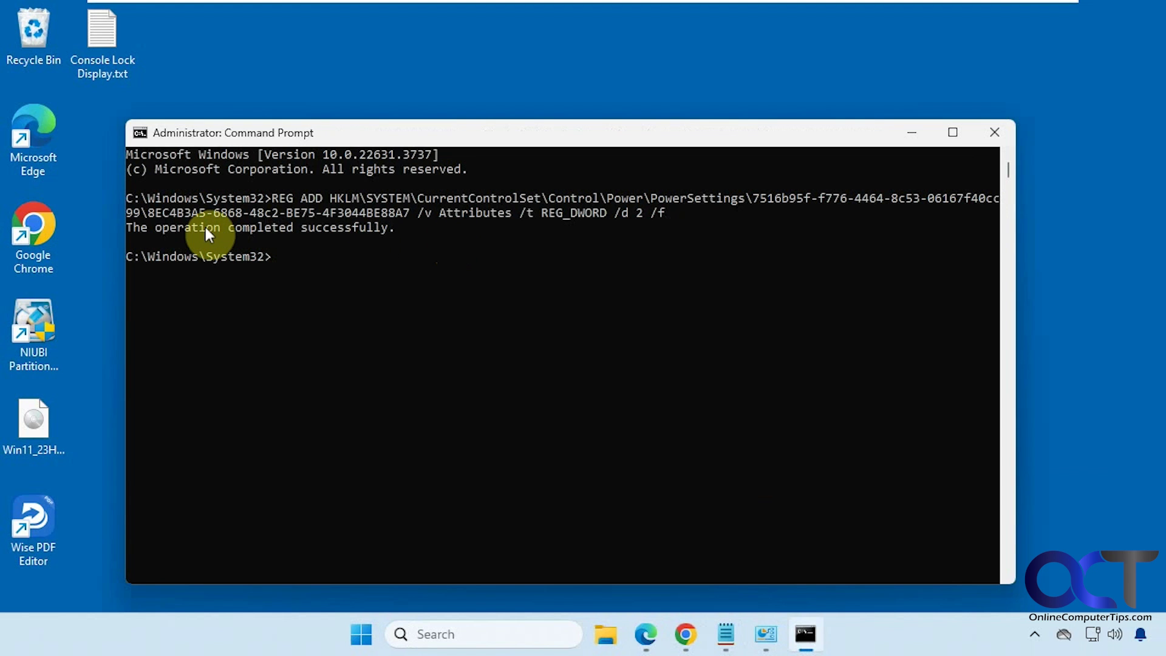
Step: Verify Console lock display off timeout now shows 1 Minute under Display, leaving settings unchanged
left_click(910, 133)
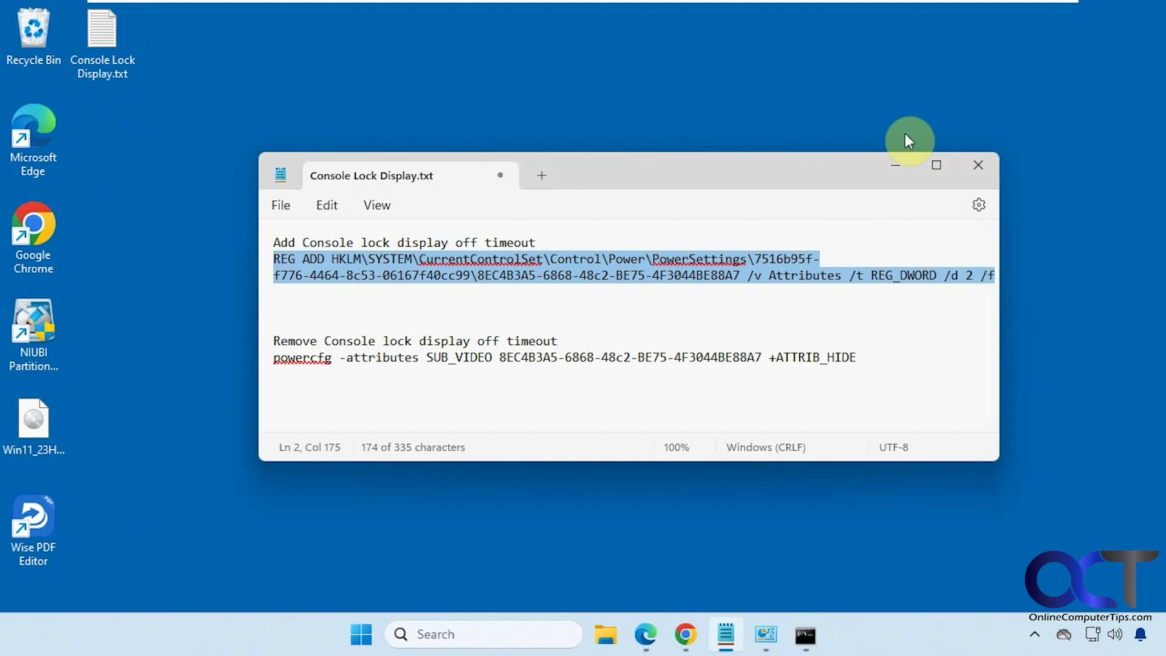
left_click(766, 635)
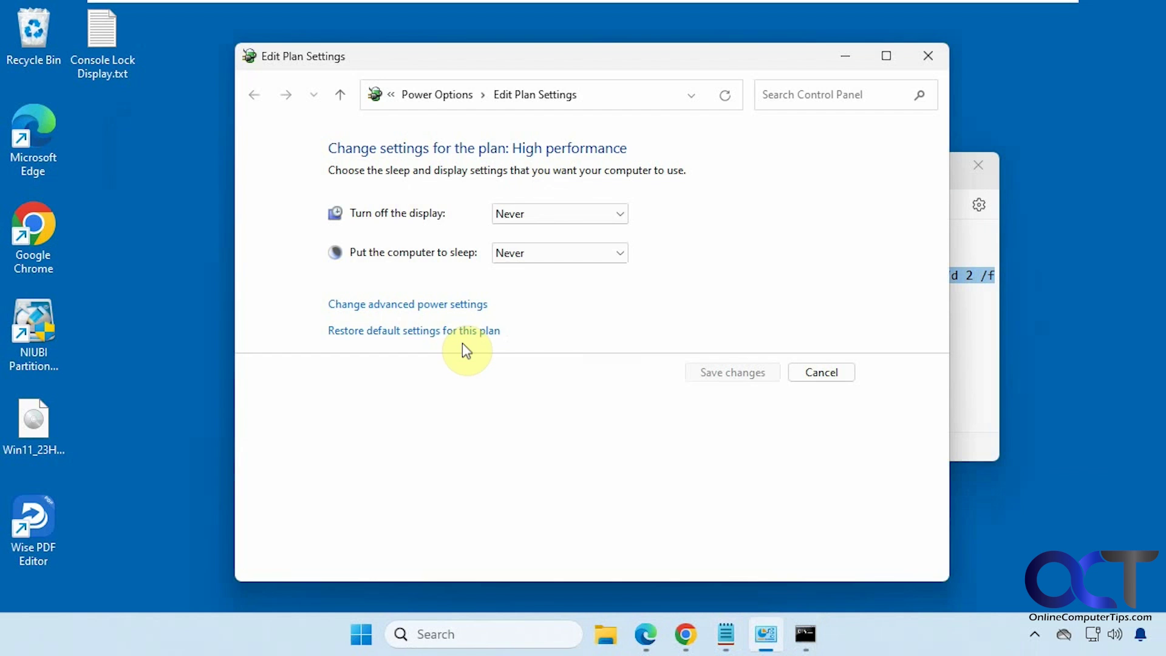
left_click(412, 311)
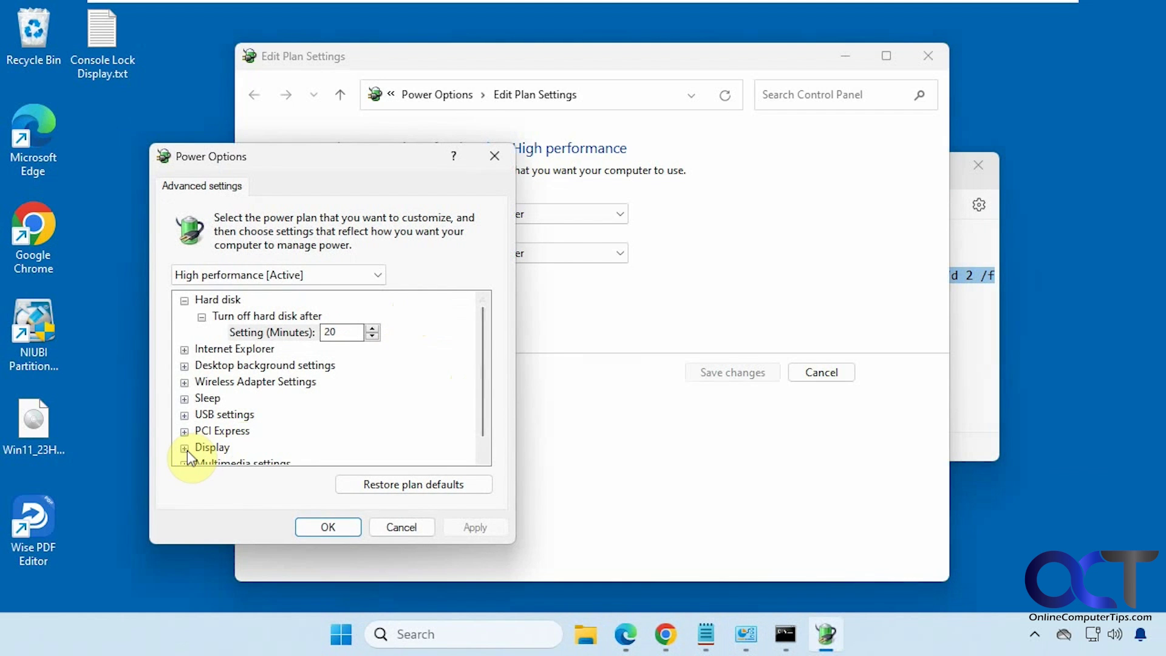
left_click(186, 448)
scroll(483, 424, "down", 1)
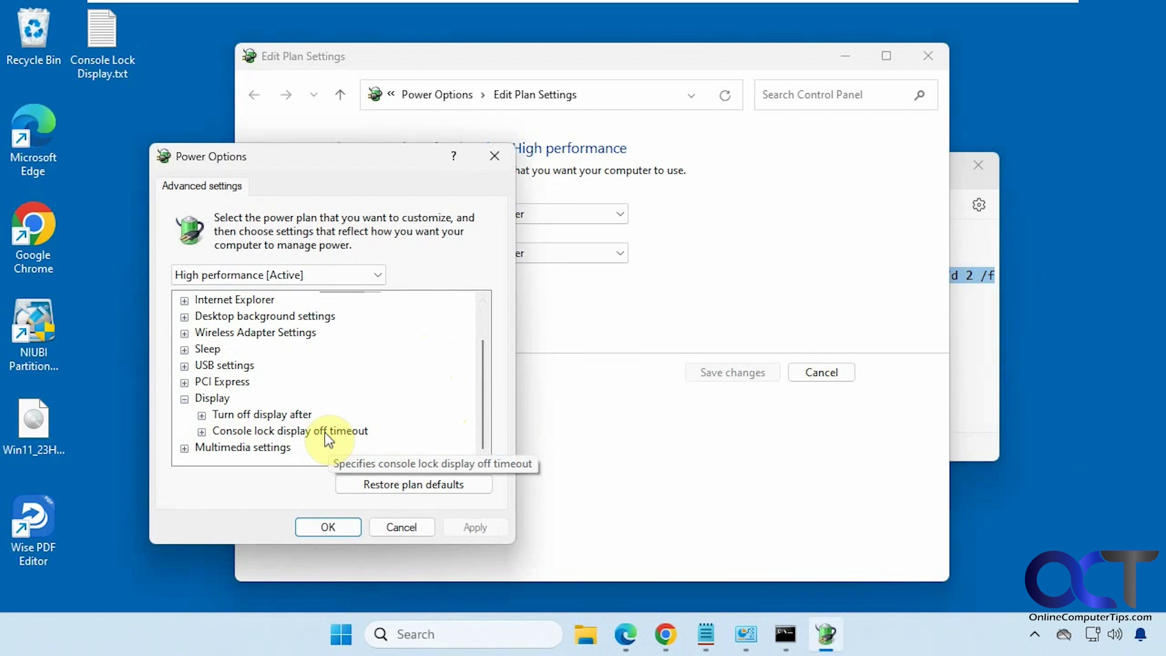
left_click(201, 431)
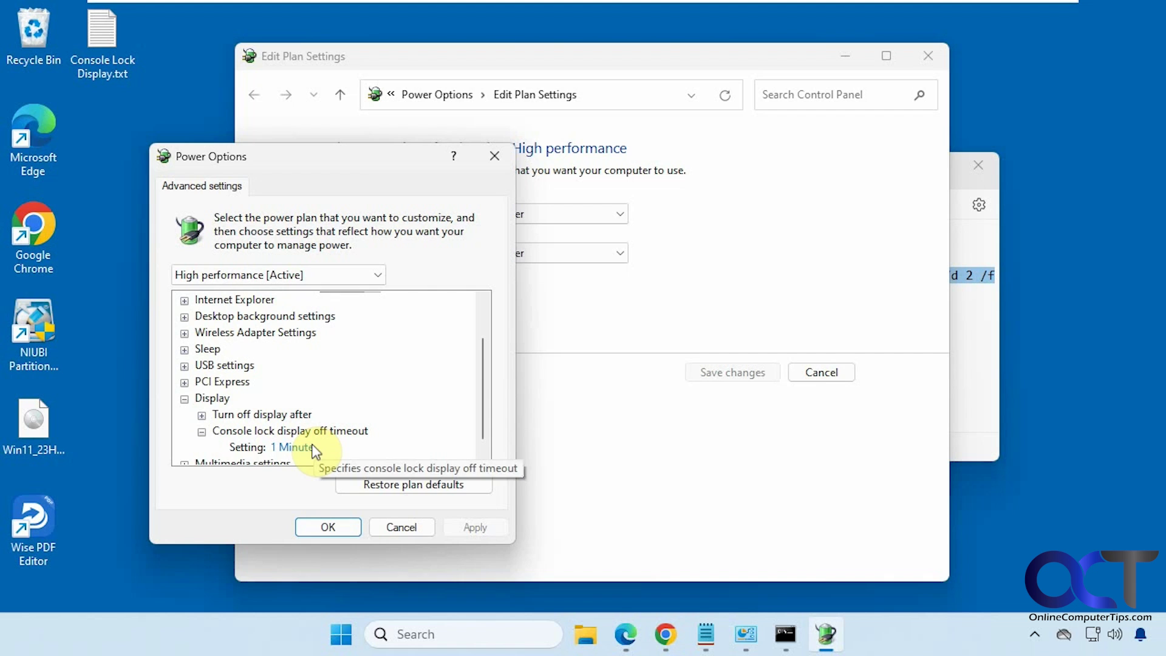
left_click(396, 525)
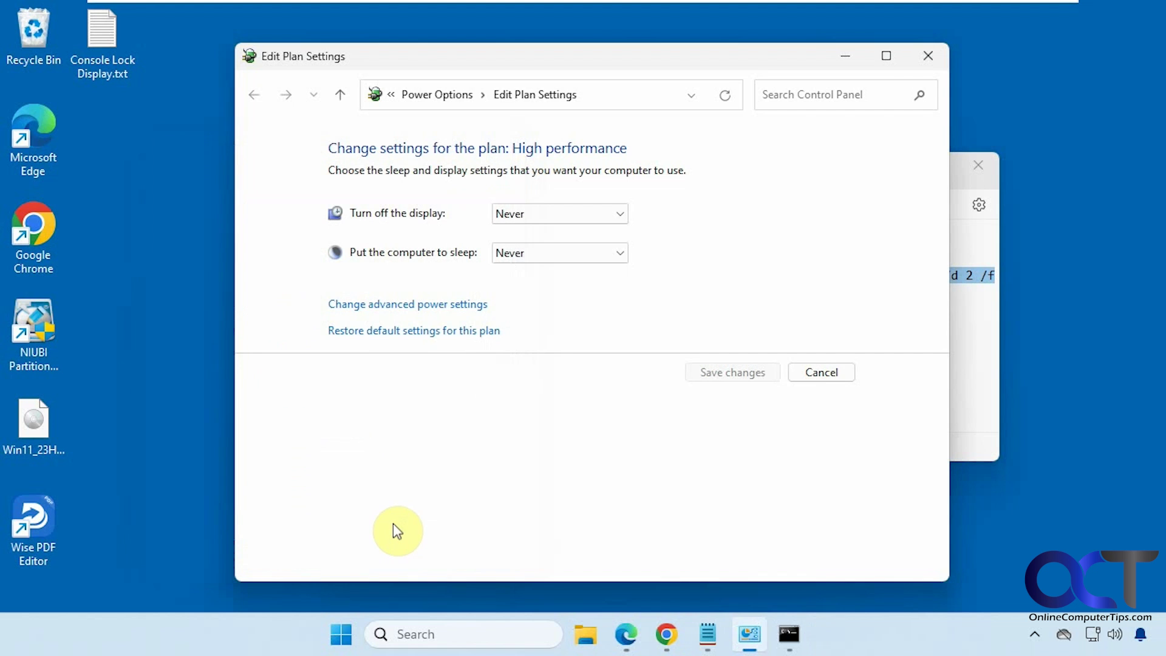
Step: Run the powercfg hide command from Console Lock Display.txt in Command Prompt
left_click(846, 57)
left_click_drag(857, 358, 263, 365)
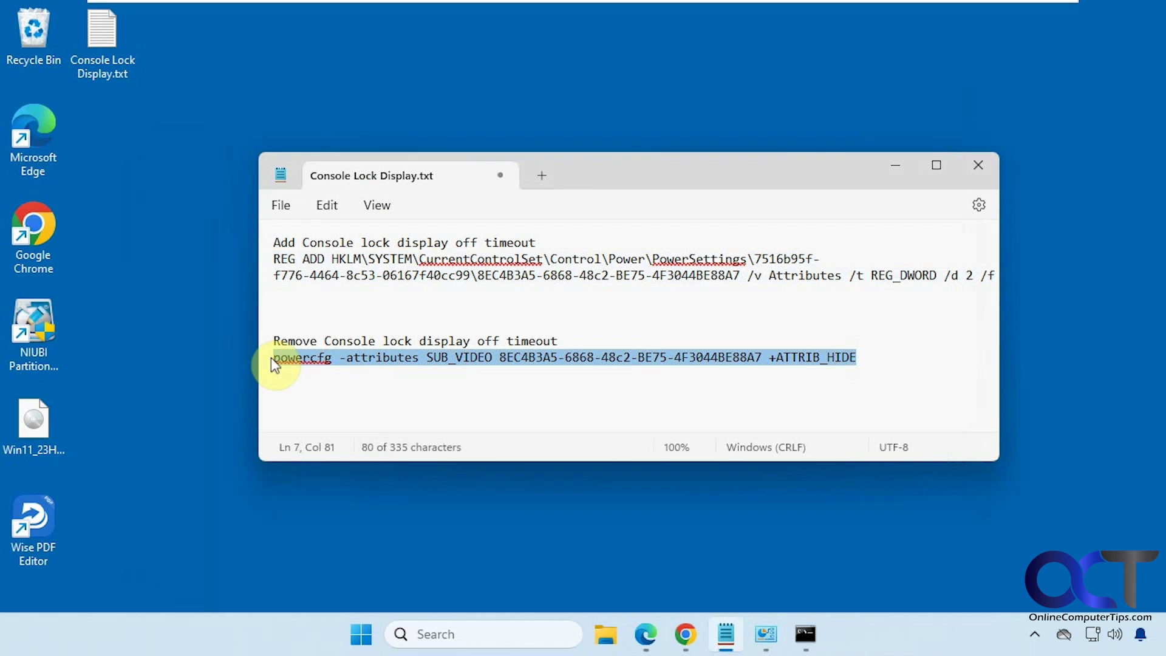
left_click(819, 620)
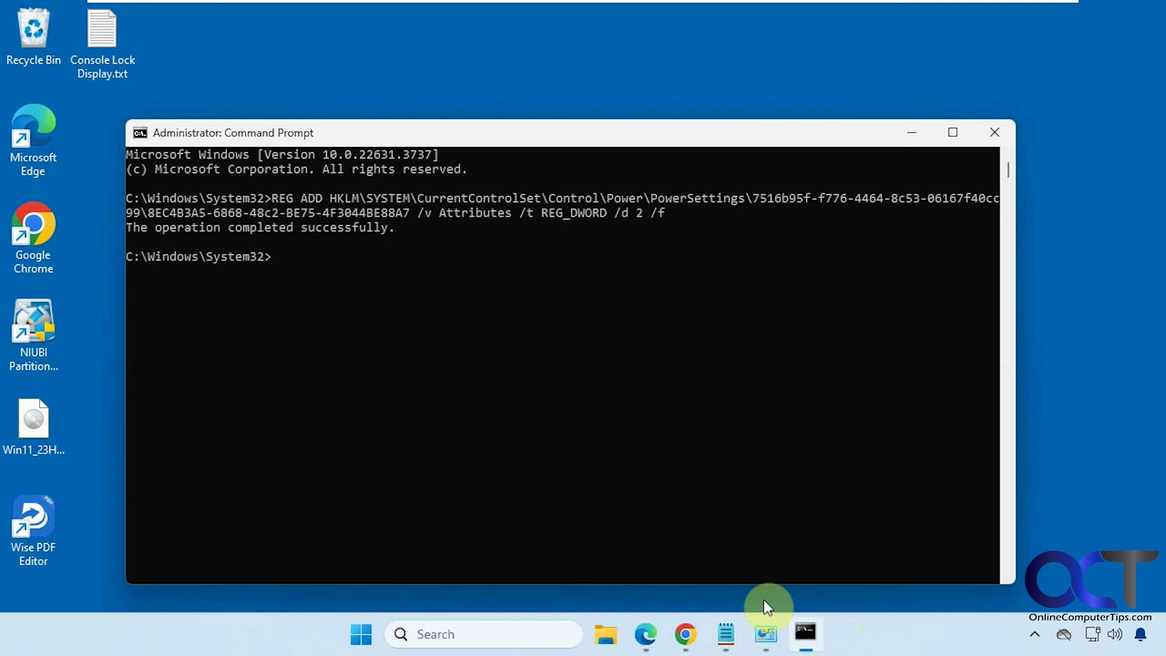
right_click(509, 372)
key("Return")
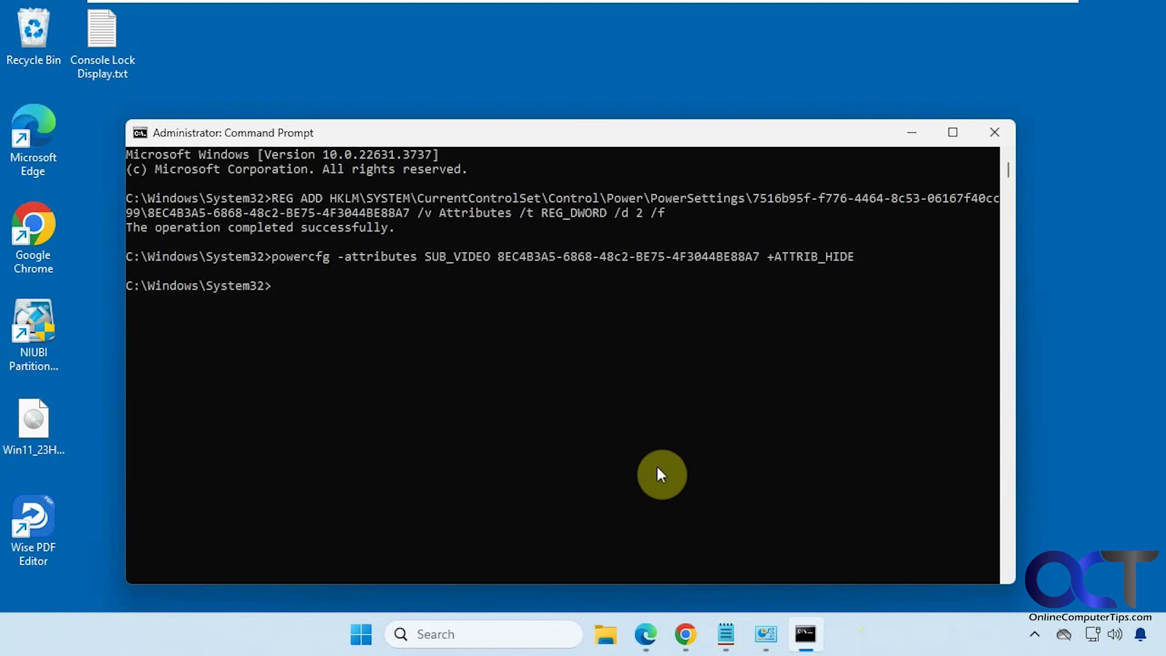
Step: Verify Display shows only the display-off timeout again and close Edit Plan Settings
left_click(766, 631)
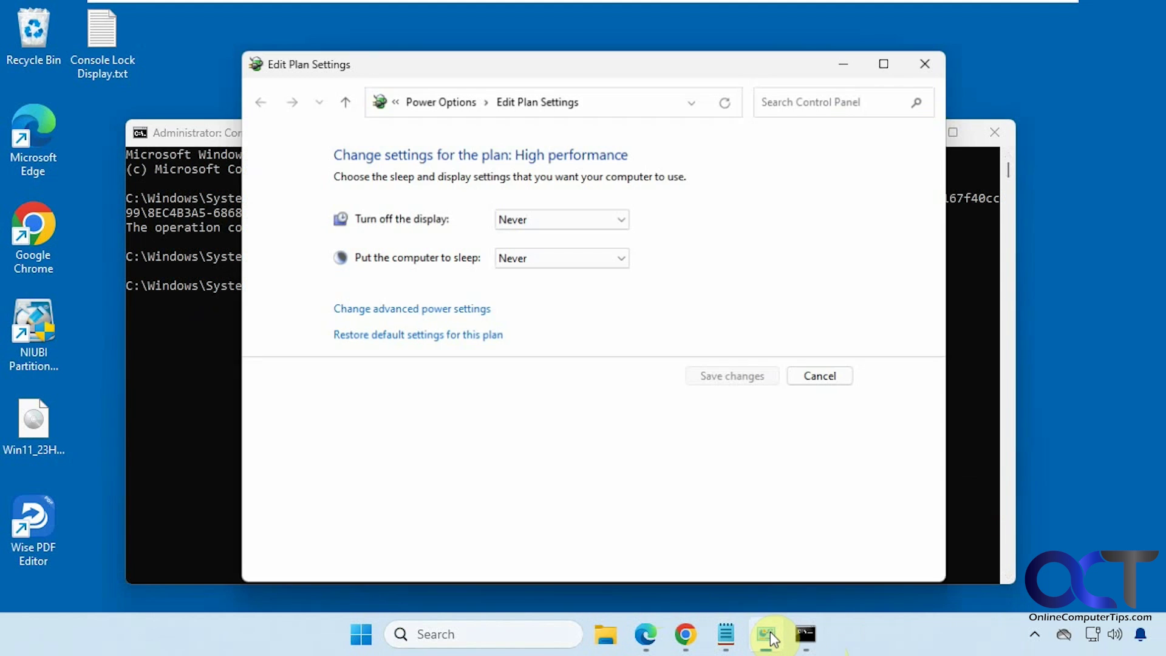
left_click(427, 313)
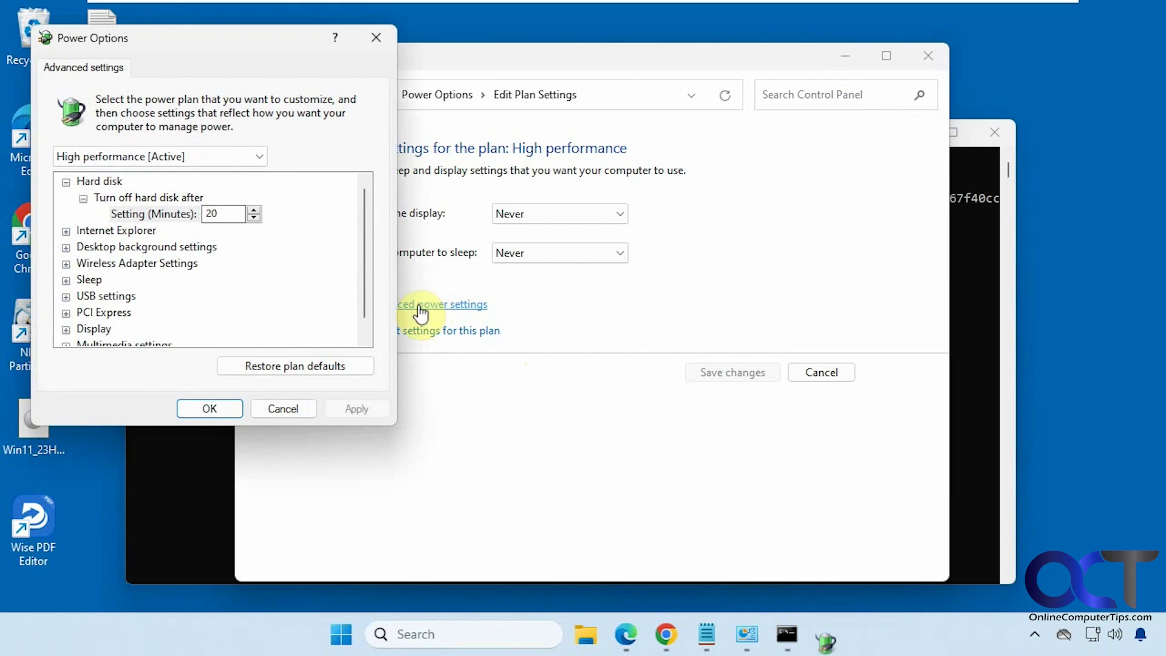
left_click(65, 329)
scroll(175, 310, "down", 1)
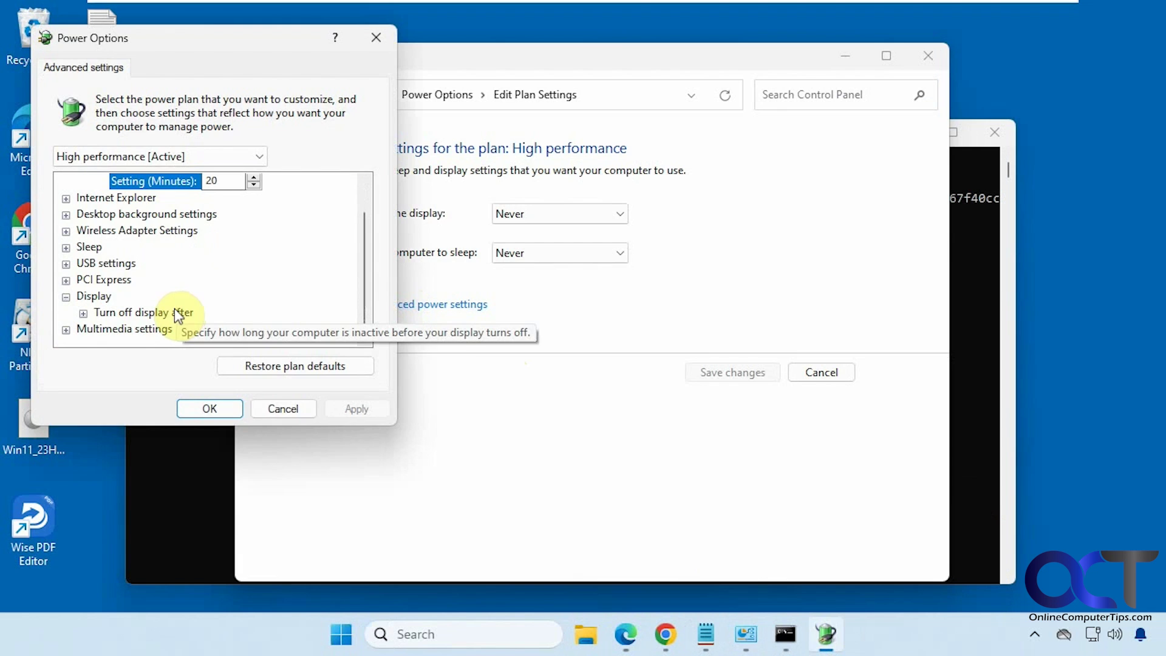
left_click(282, 408)
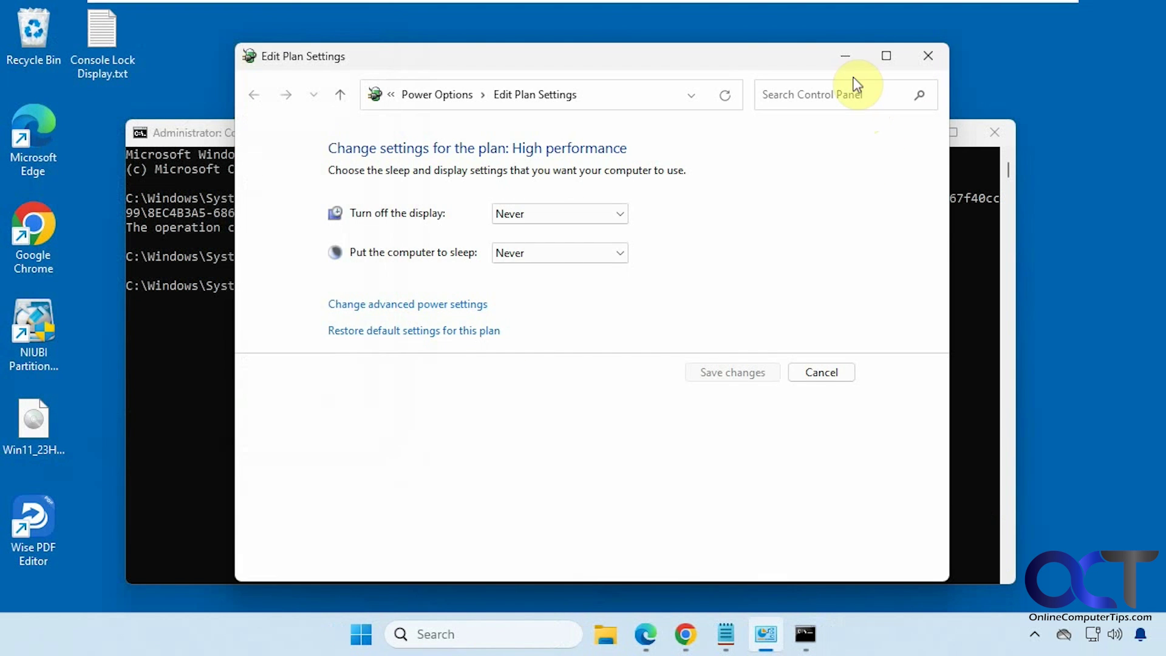
left_click(845, 56)
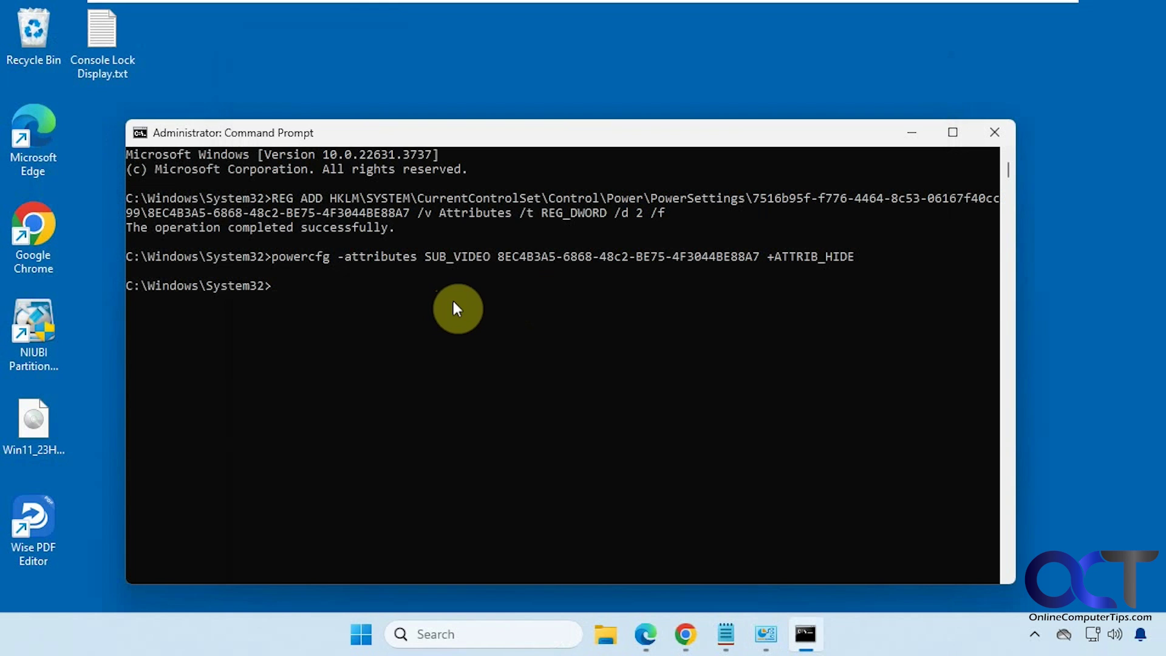
Step: Bring Console Lock Display.txt with the add and remove commands to the front
left_click(726, 634)
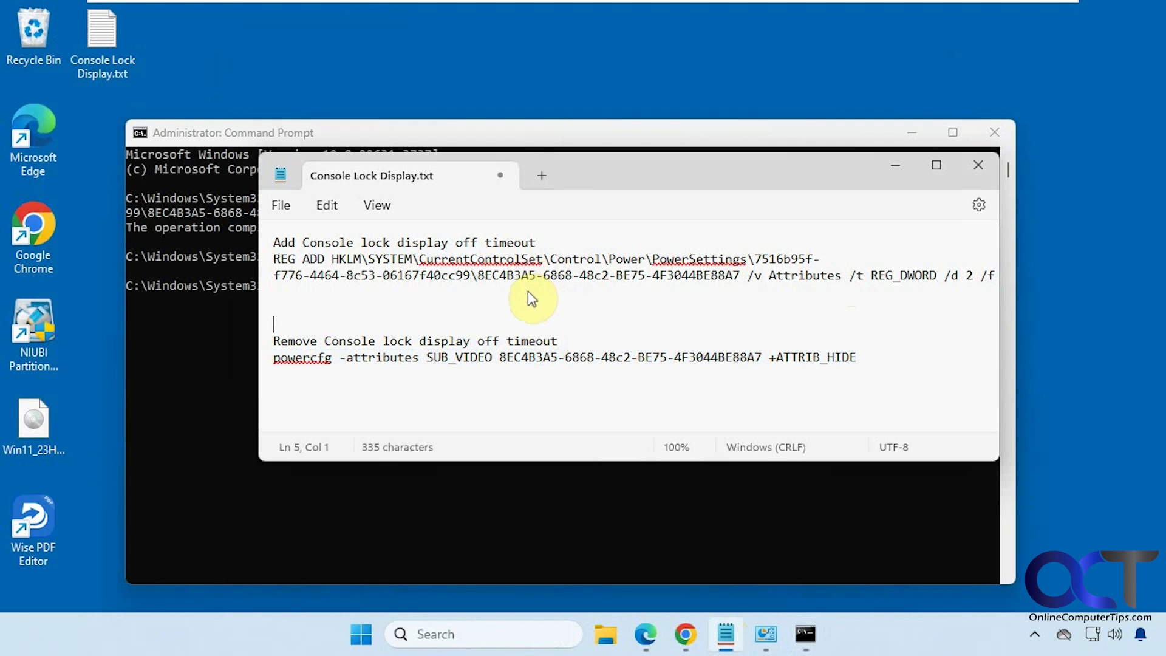